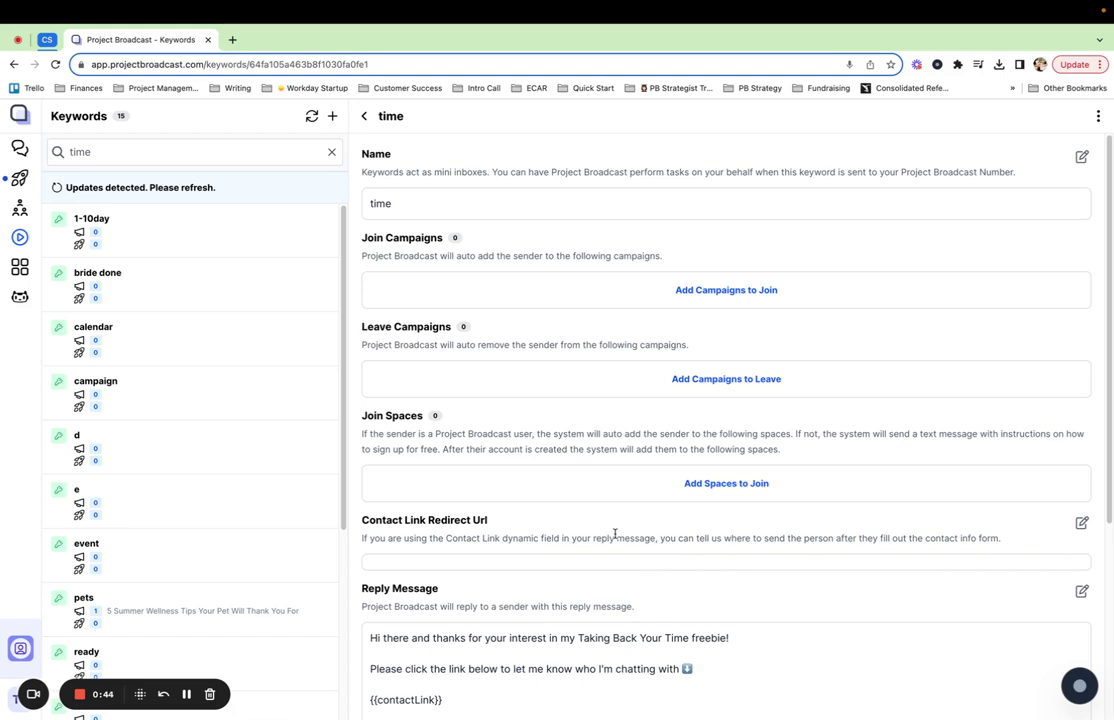
# Scroll through the time keyword's settings down to the Reply Message section
pyautogui.scroll(-2, 679, 482)
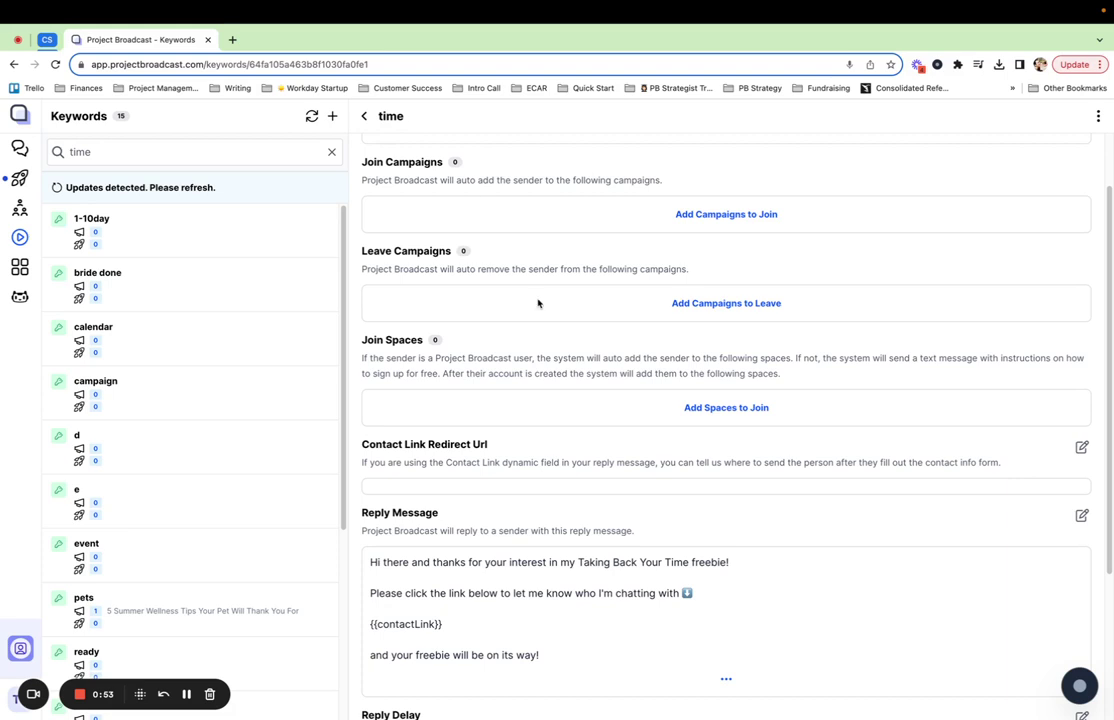
pyautogui.scroll(2, 537, 303)
pyautogui.scroll(-3, 522, 348)
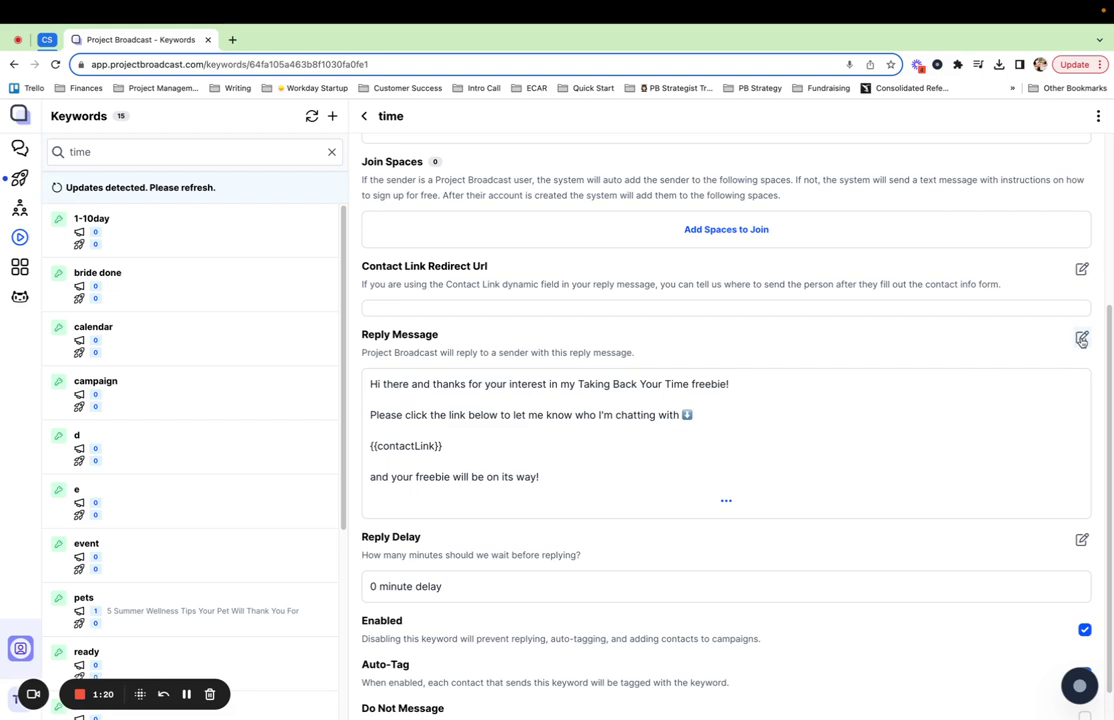
# Open the reply message and delete its existing {{contactLink}} placeholder
pyautogui.click(1081, 340)
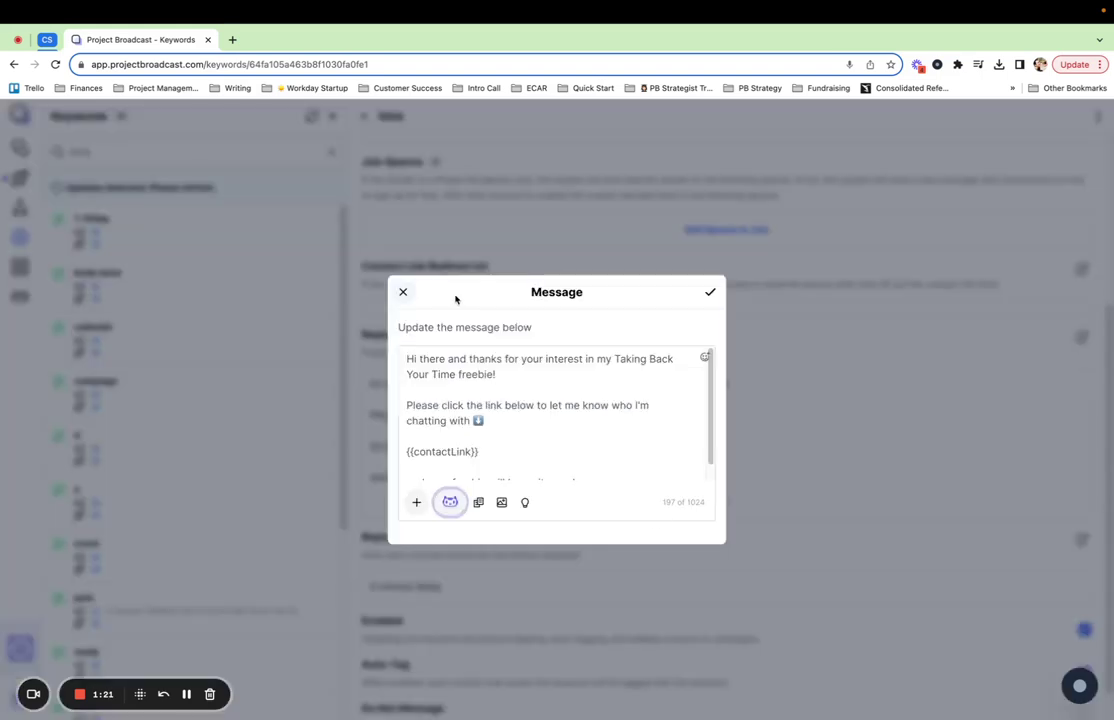
pyautogui.scroll(-1, 505, 438)
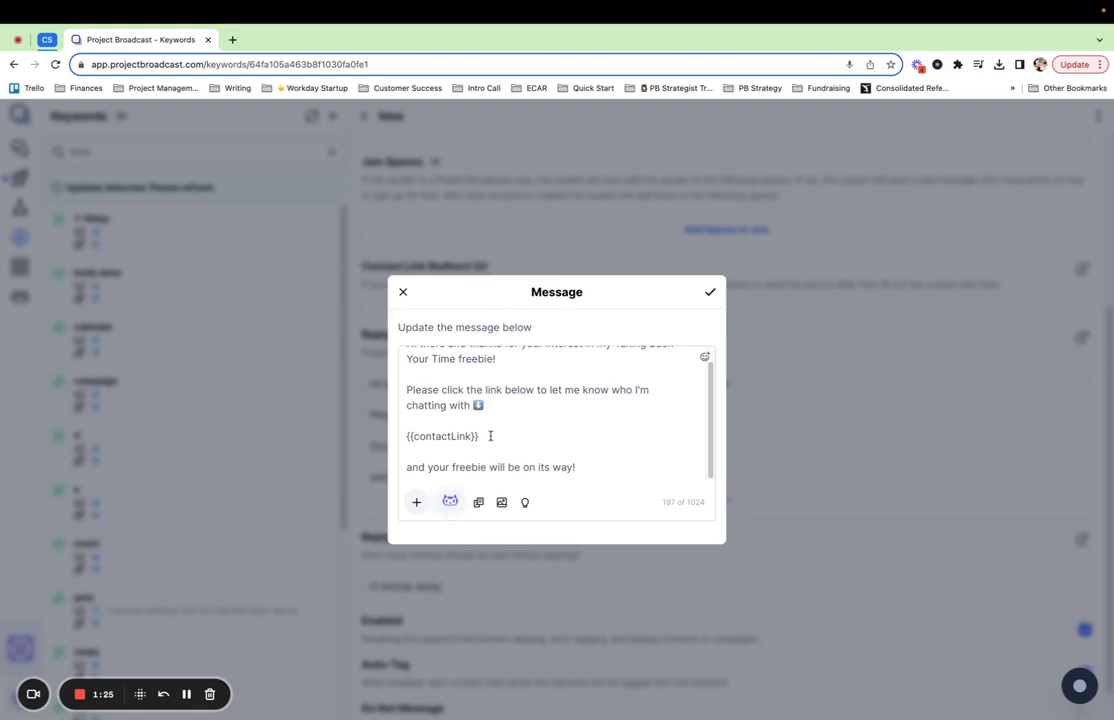
pyautogui.moveTo(490, 435); pyautogui.dragTo(406, 436)
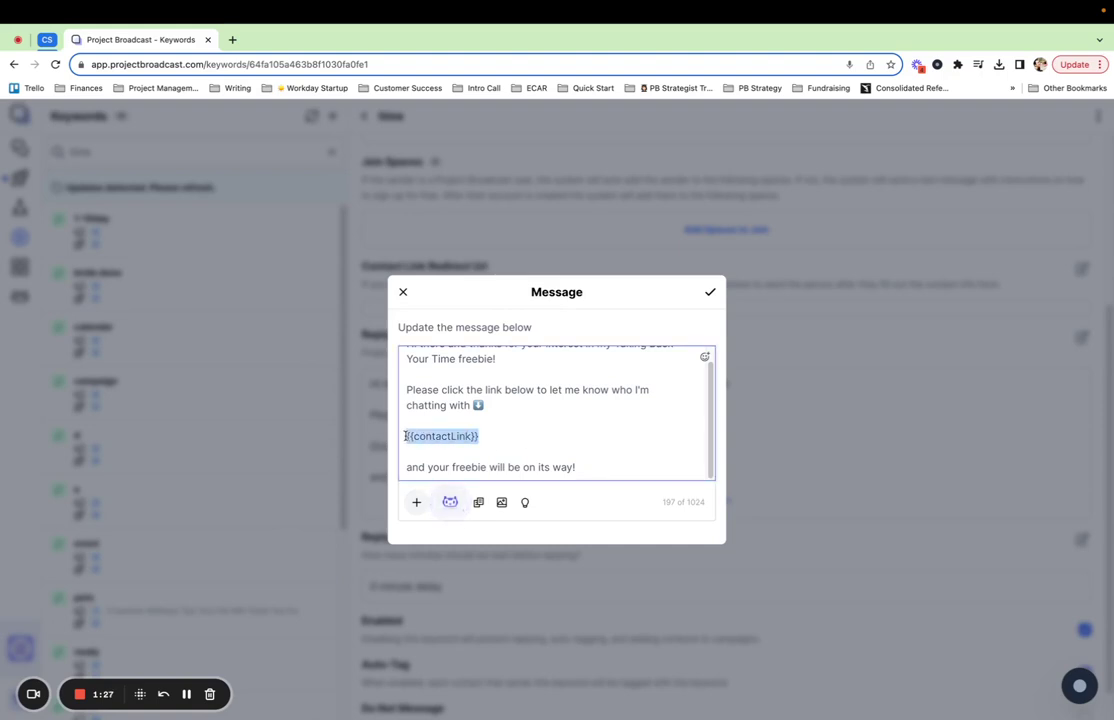
pyautogui.press('BackSpace')
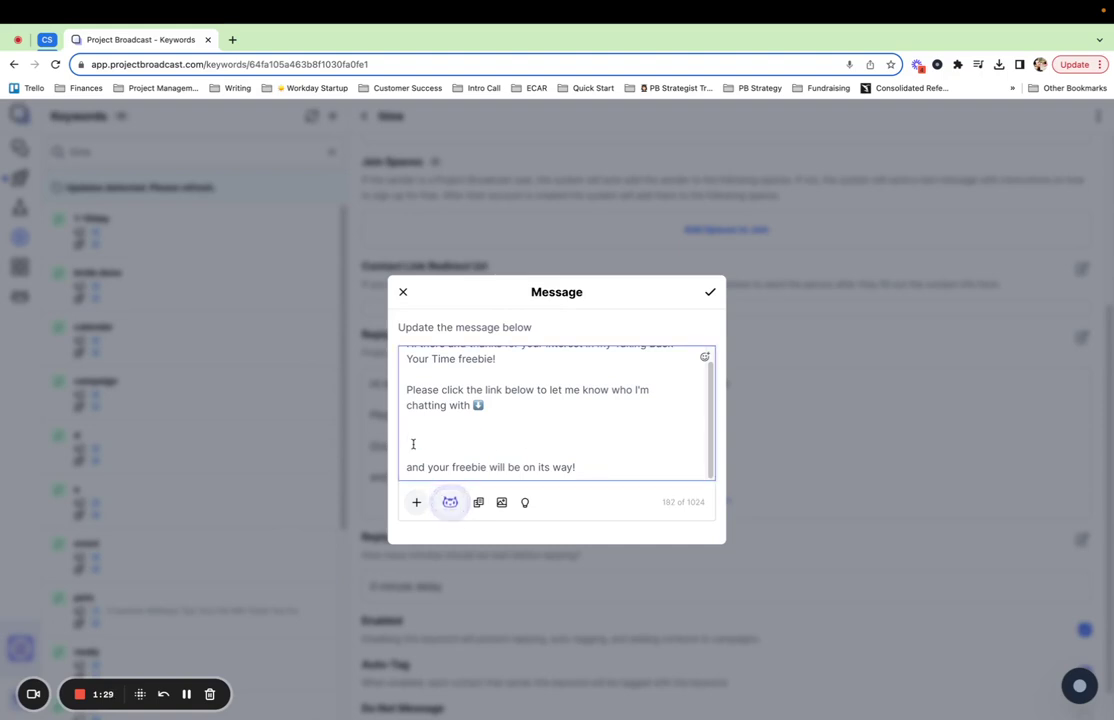
# Insert the Contact Link dynamic field into the reply message
pyautogui.click(417, 506)
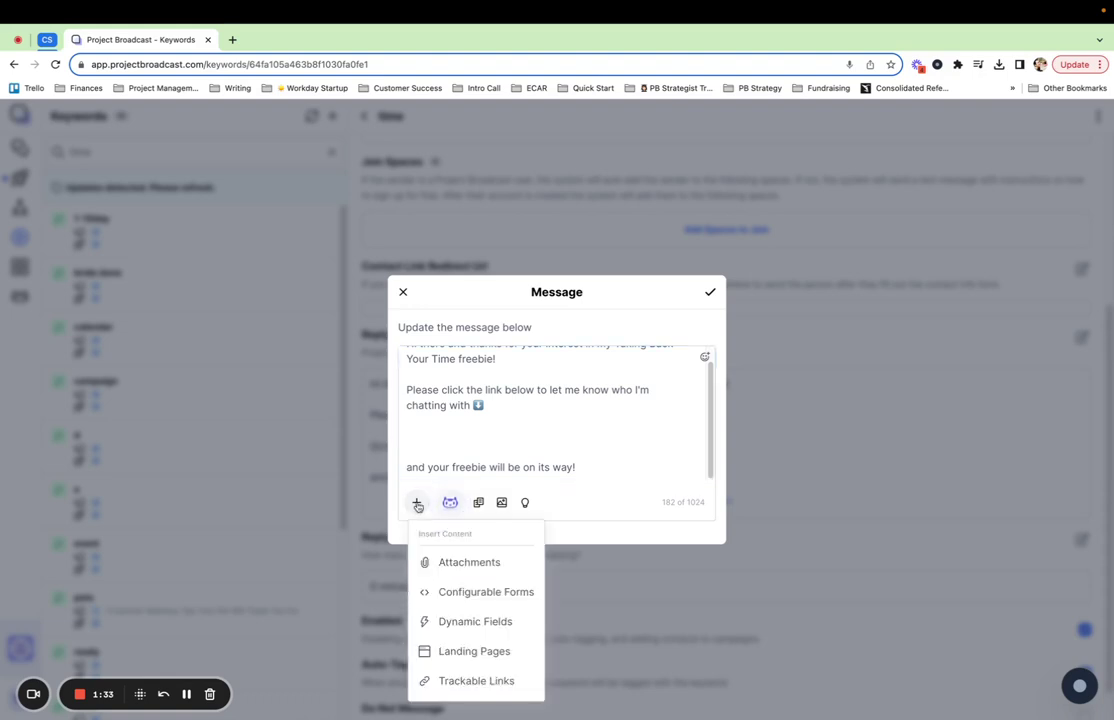
pyautogui.click(497, 621)
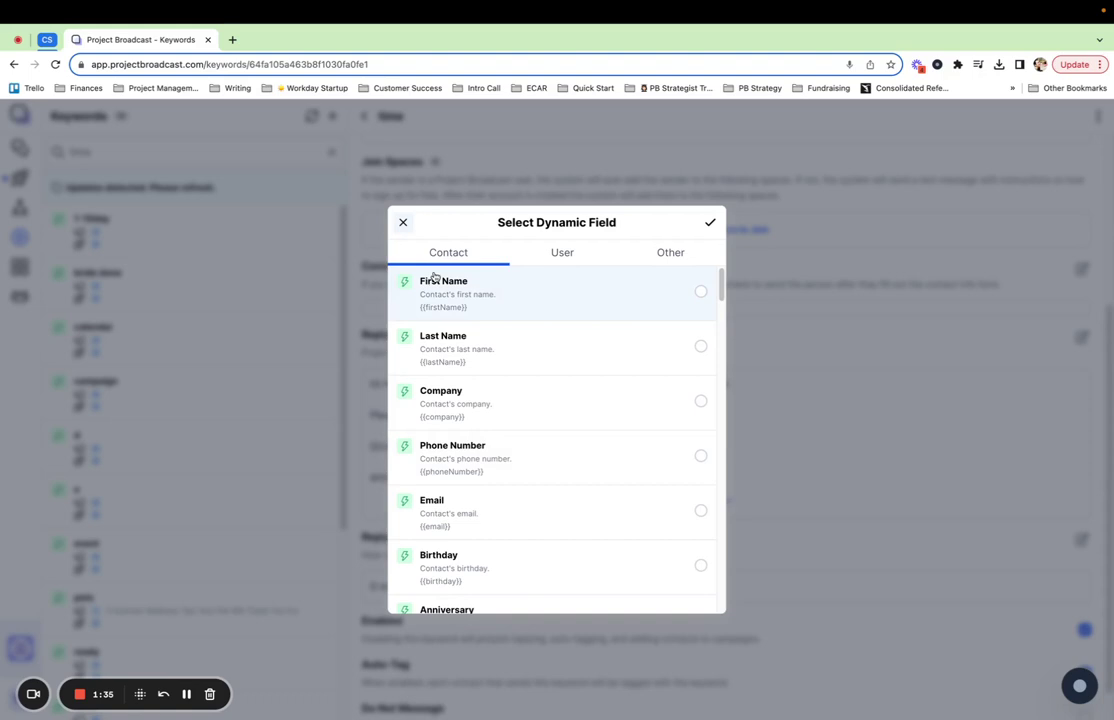
pyautogui.scroll(-3, 538, 456)
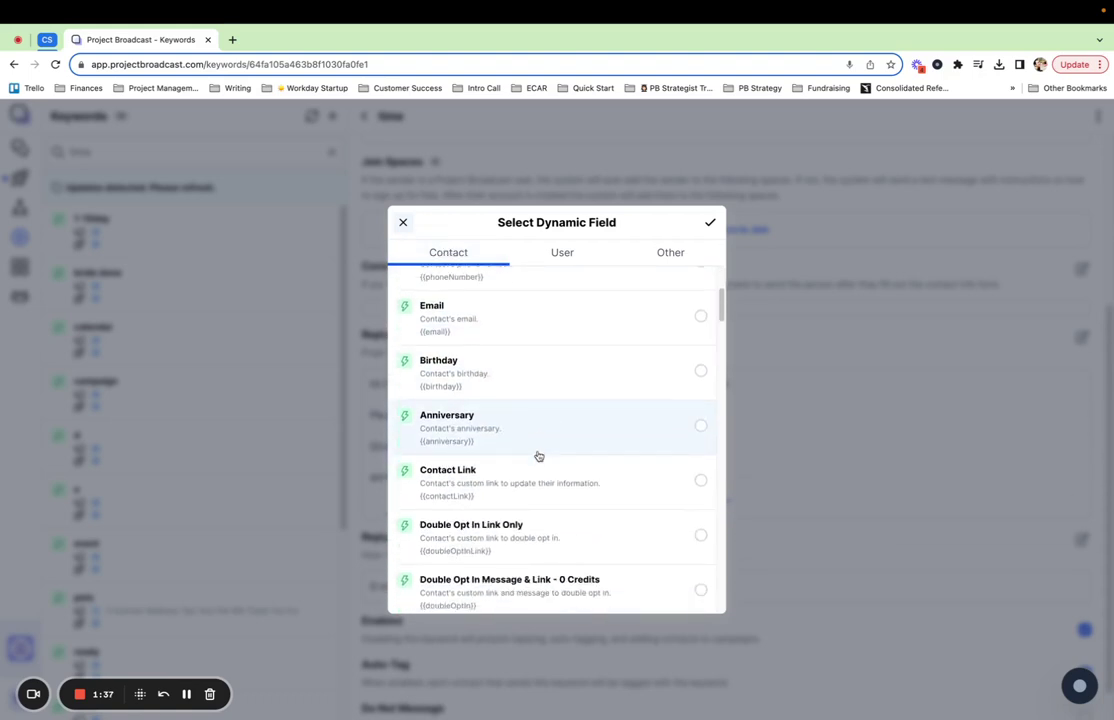
pyautogui.click(561, 488)
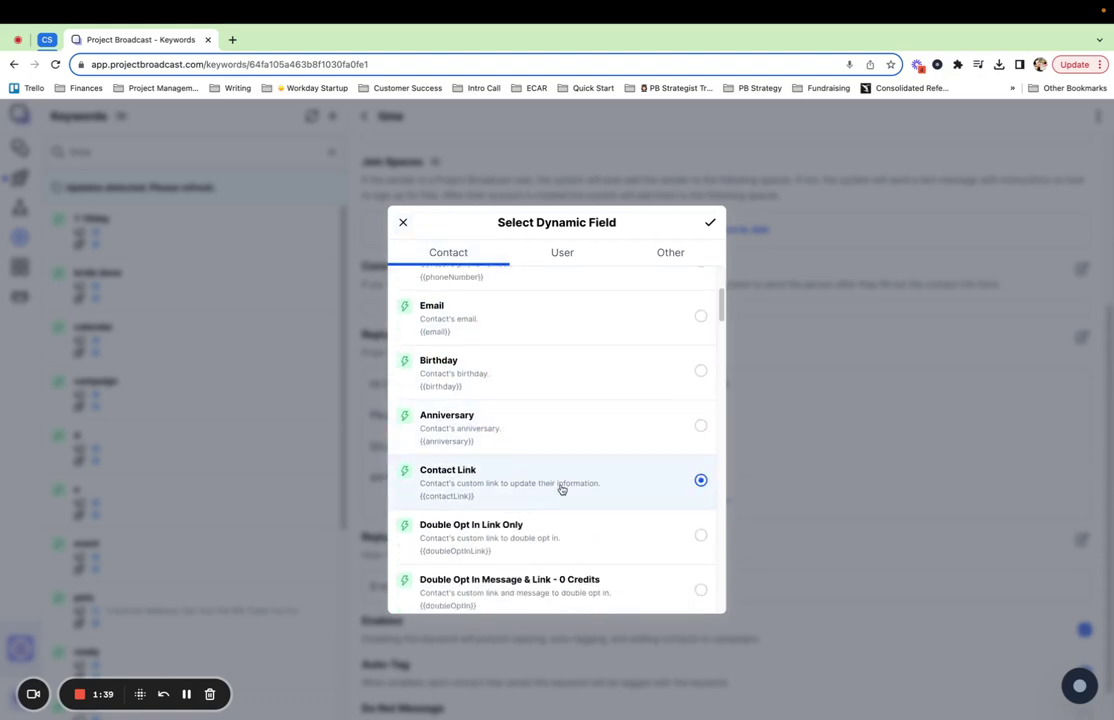
pyautogui.click(710, 227)
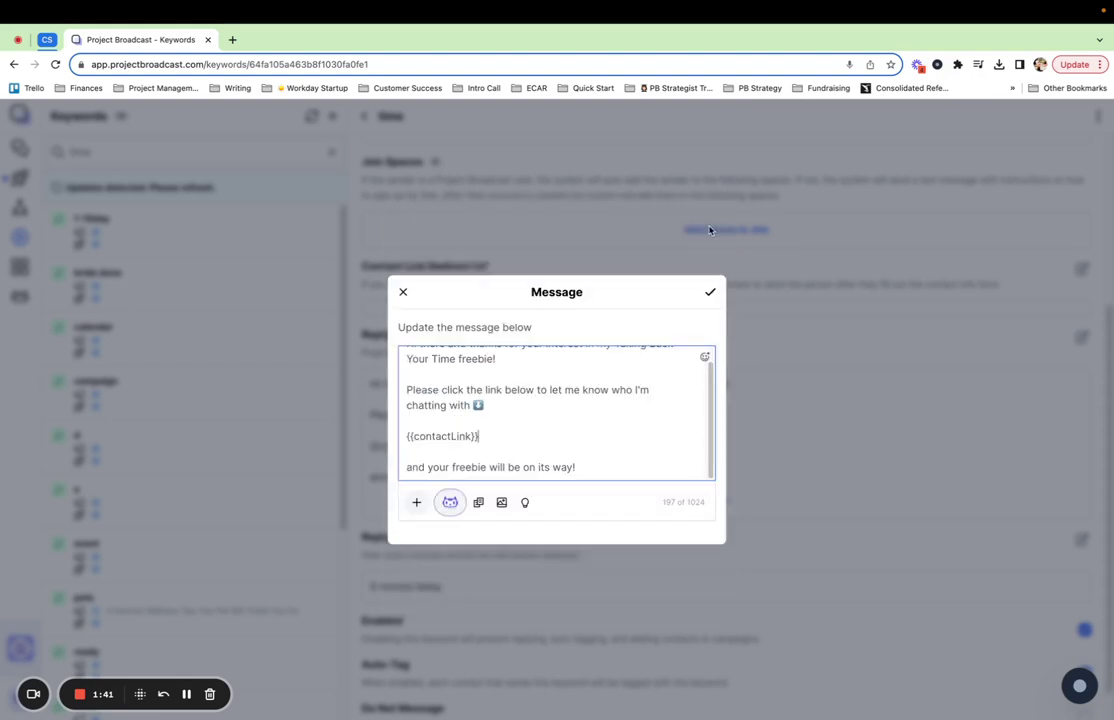
# Save the edited reply so 'Reply Message updated' is confirmed
pyautogui.click(713, 299)
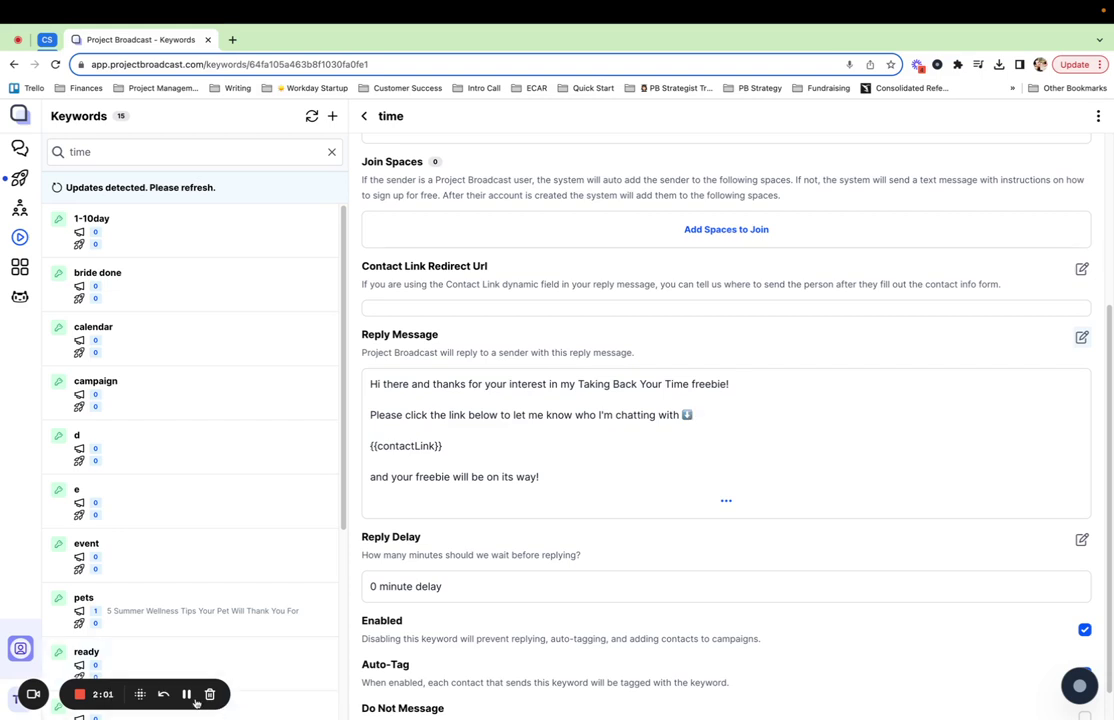
# Refresh the Chats inbox and open the test contact's new conversation
pyautogui.moveTo(19, 125)
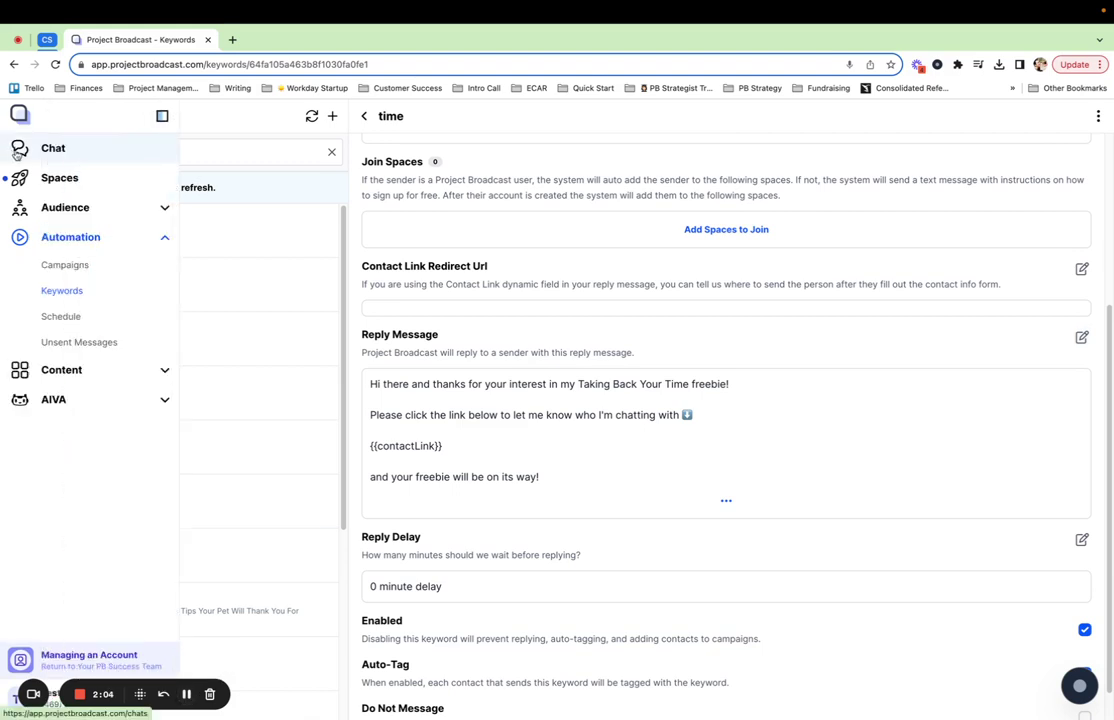
pyautogui.click(17, 152)
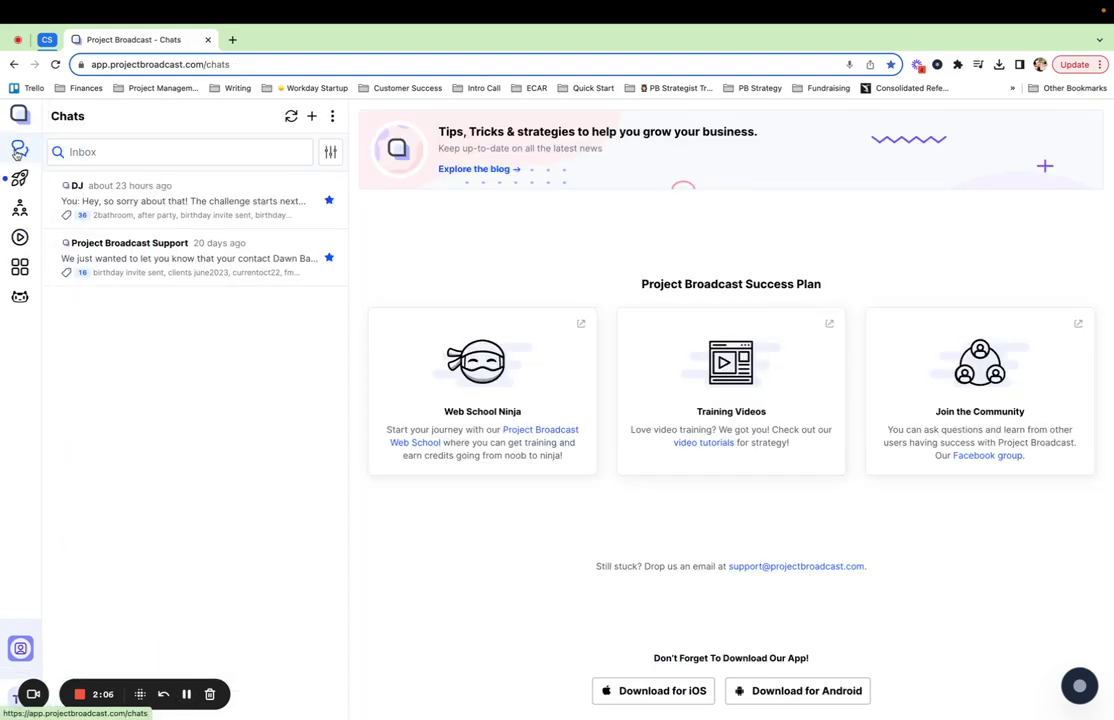
pyautogui.click(291, 117)
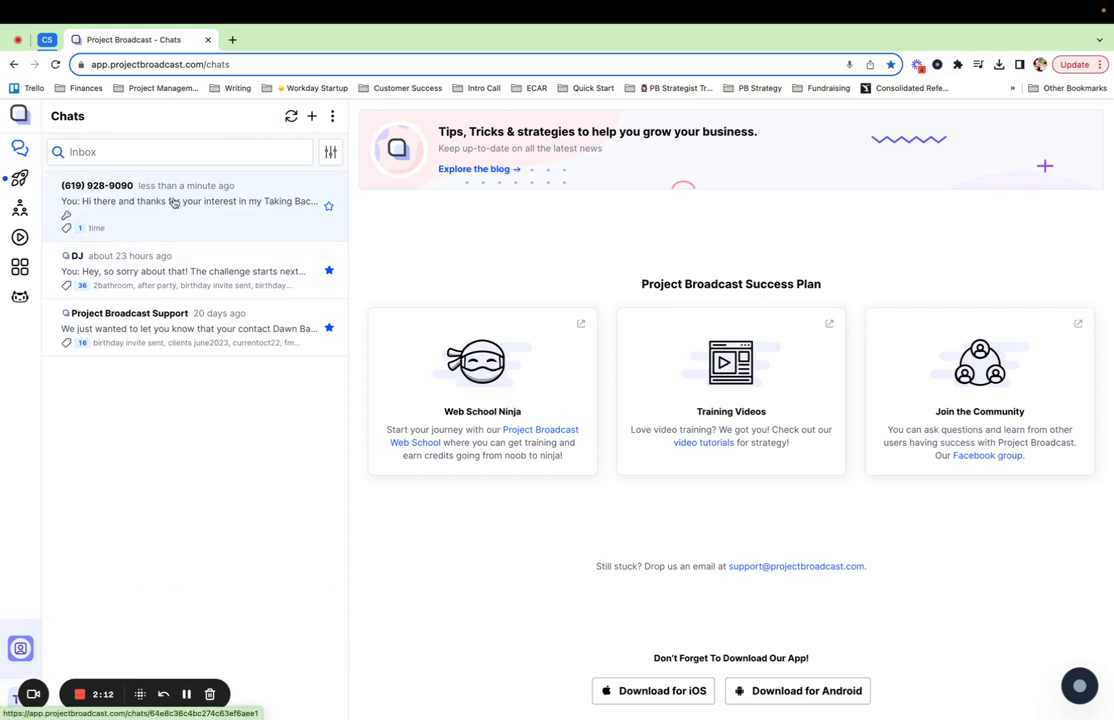
pyautogui.click(179, 199)
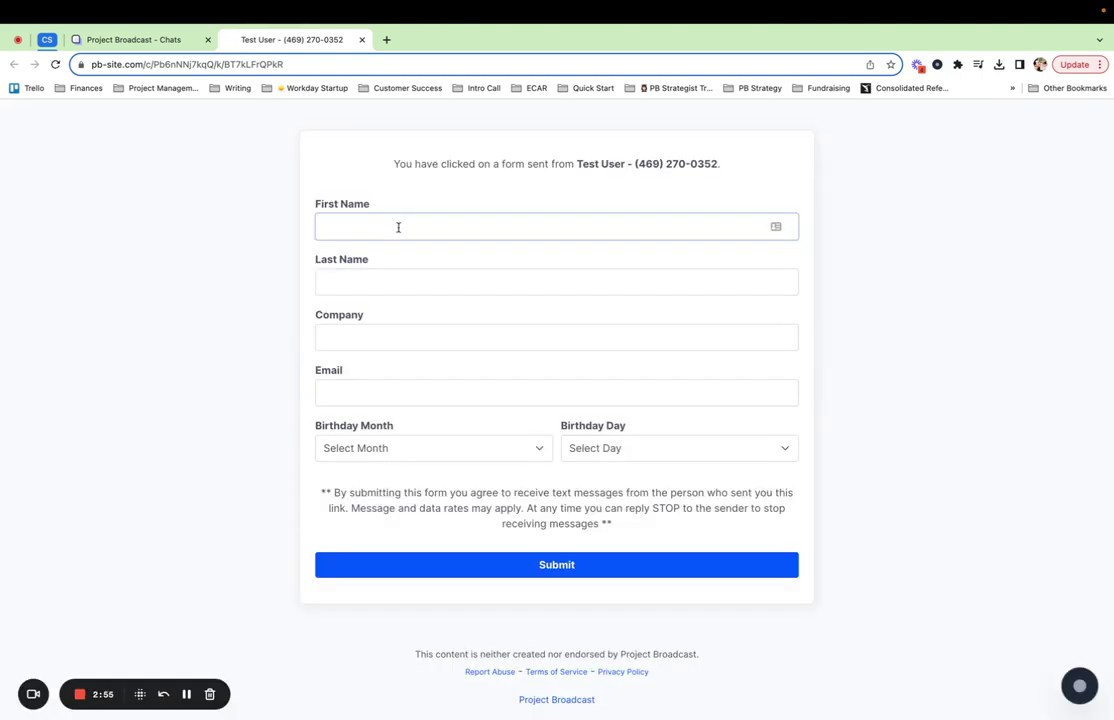
# Enter the contact's first and last name, choose a February 3 birthday, and submit
pyautogui.press('Tab')
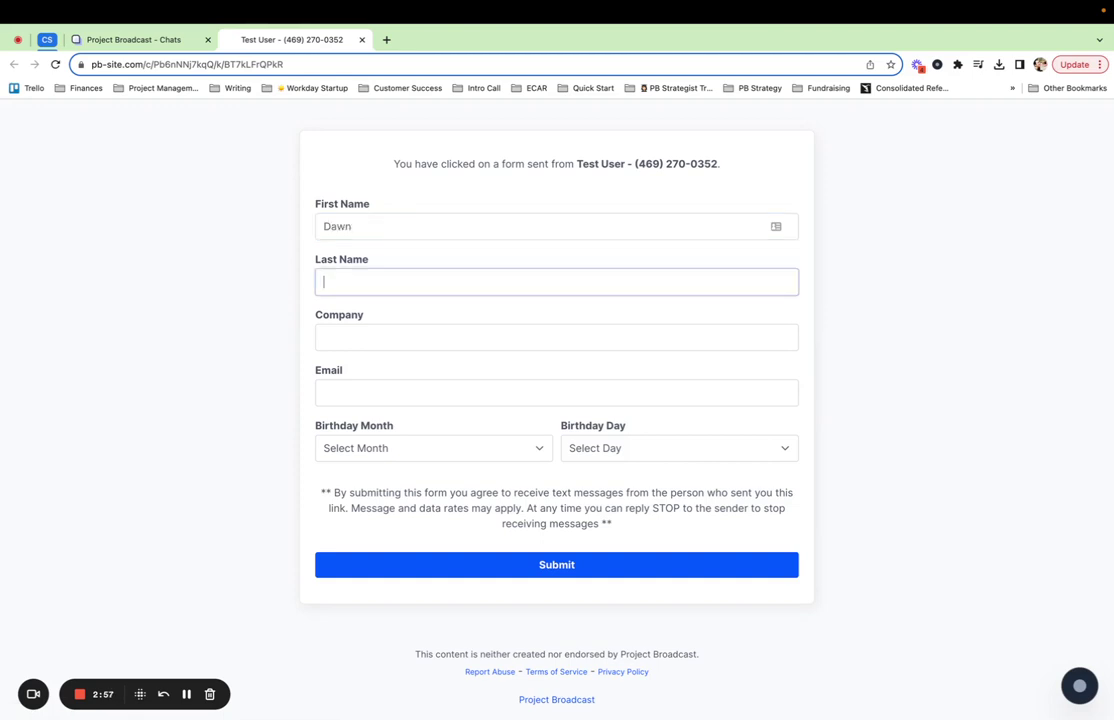
pyautogui.click(376, 455)
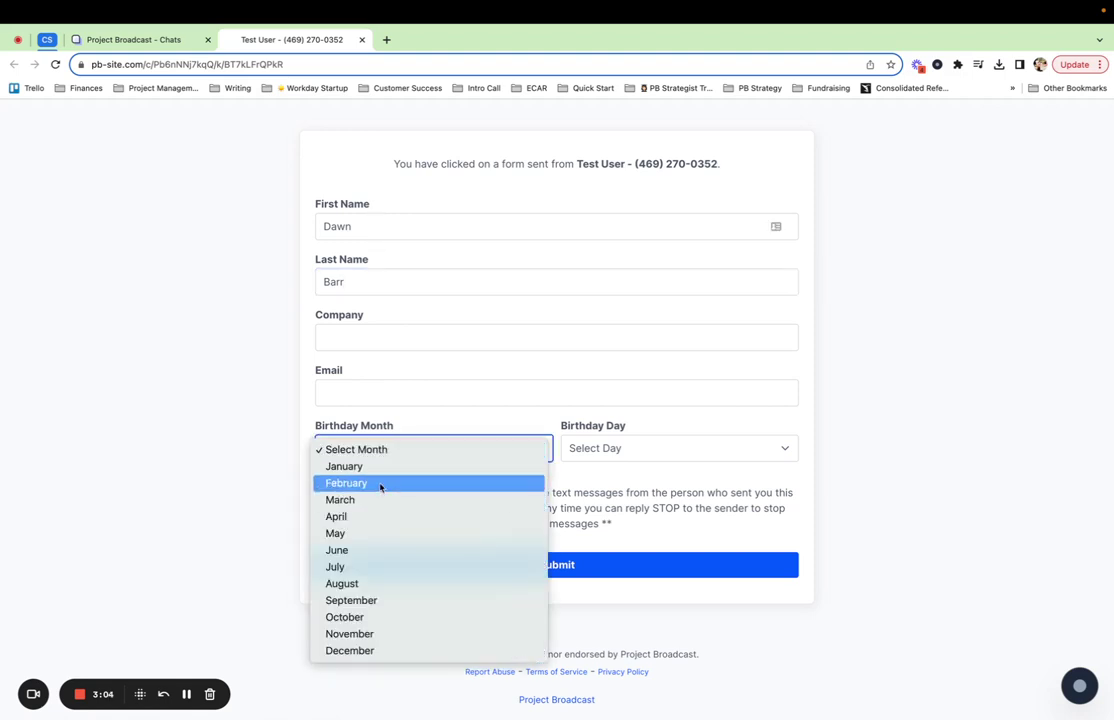
pyautogui.click(380, 487)
pyautogui.click(598, 449)
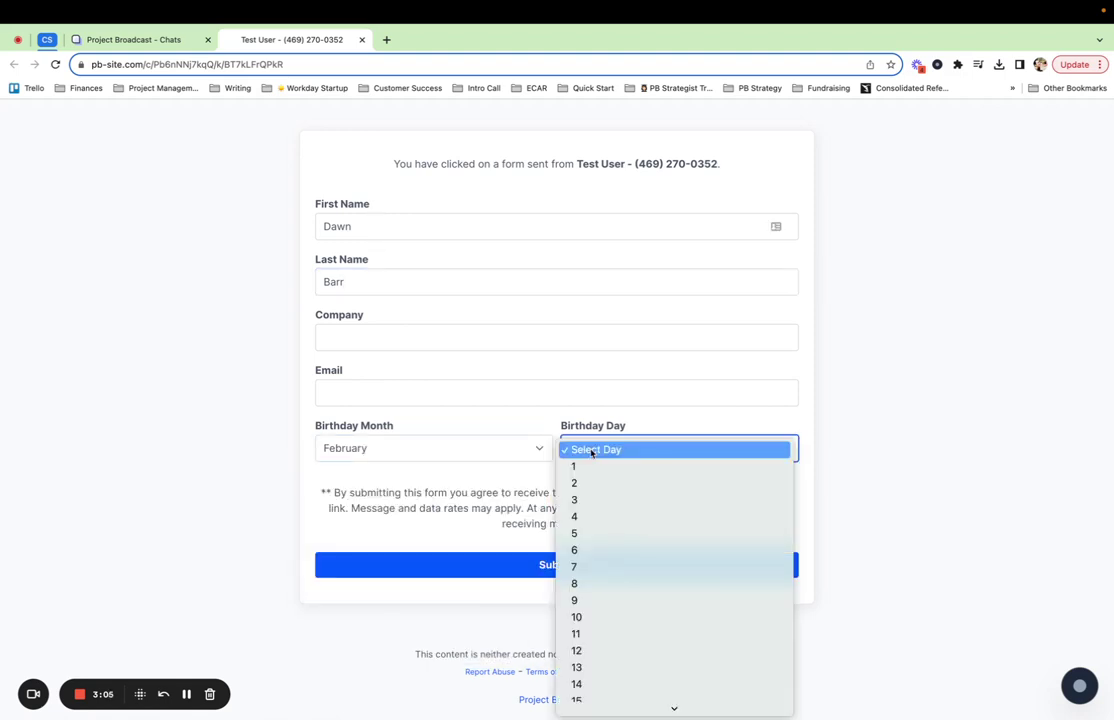
pyautogui.click(594, 502)
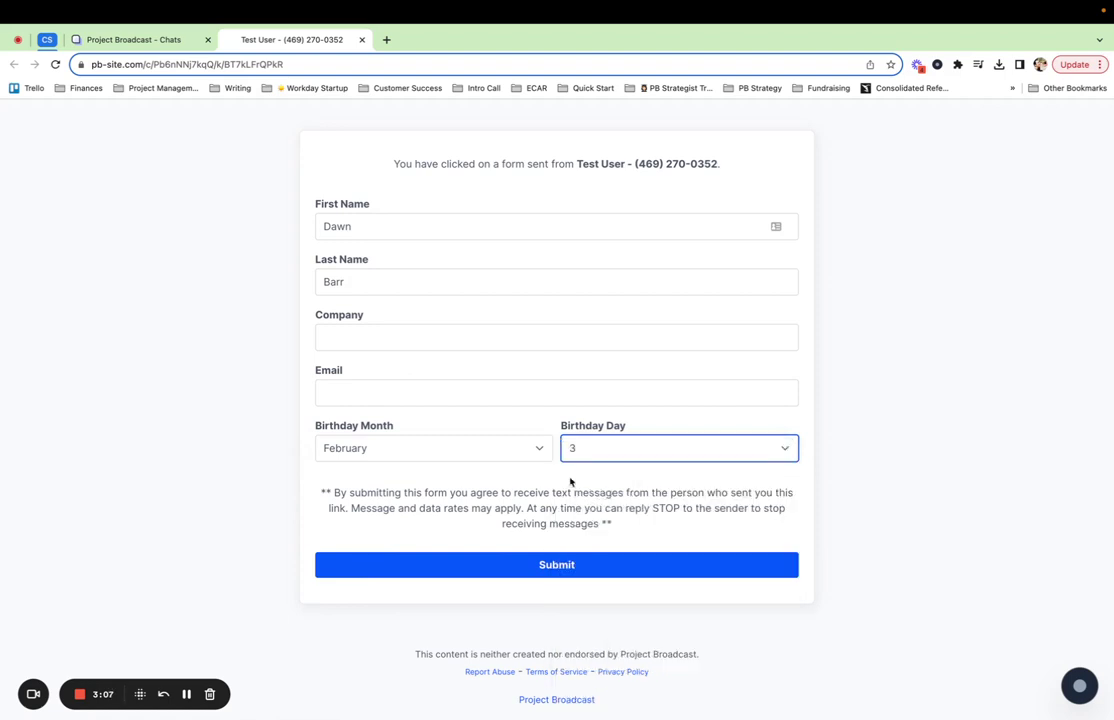
pyautogui.click(541, 567)
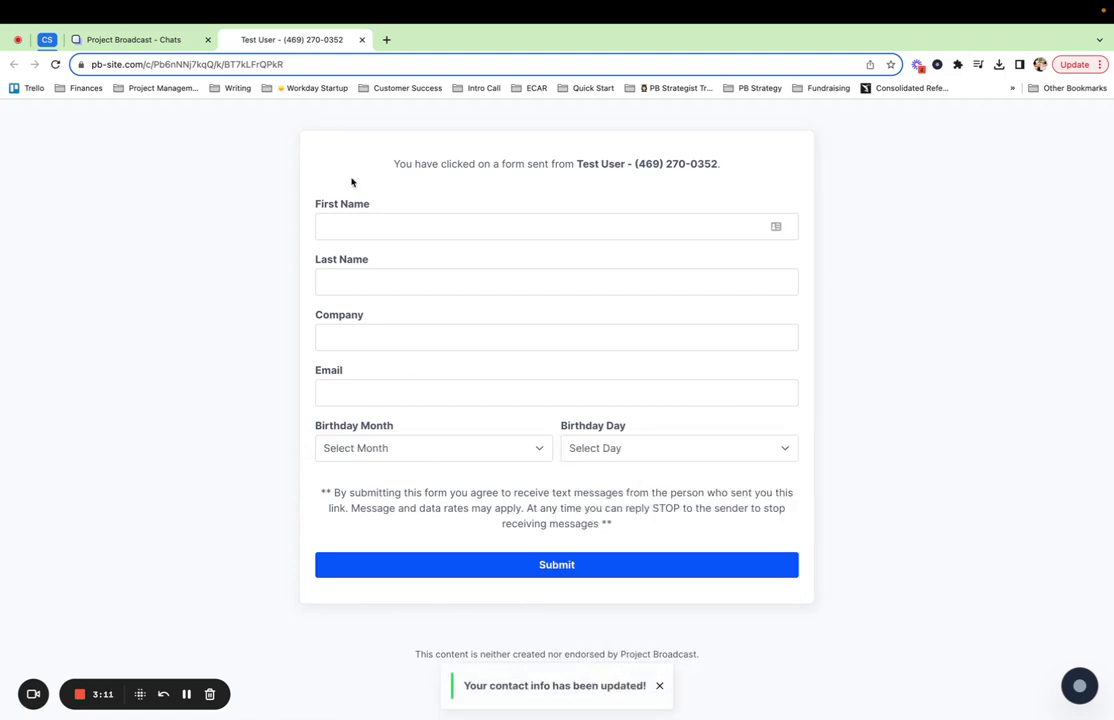
# Refresh the Chats list and open the conversation now labelled with the contact's name
pyautogui.click(160, 41)
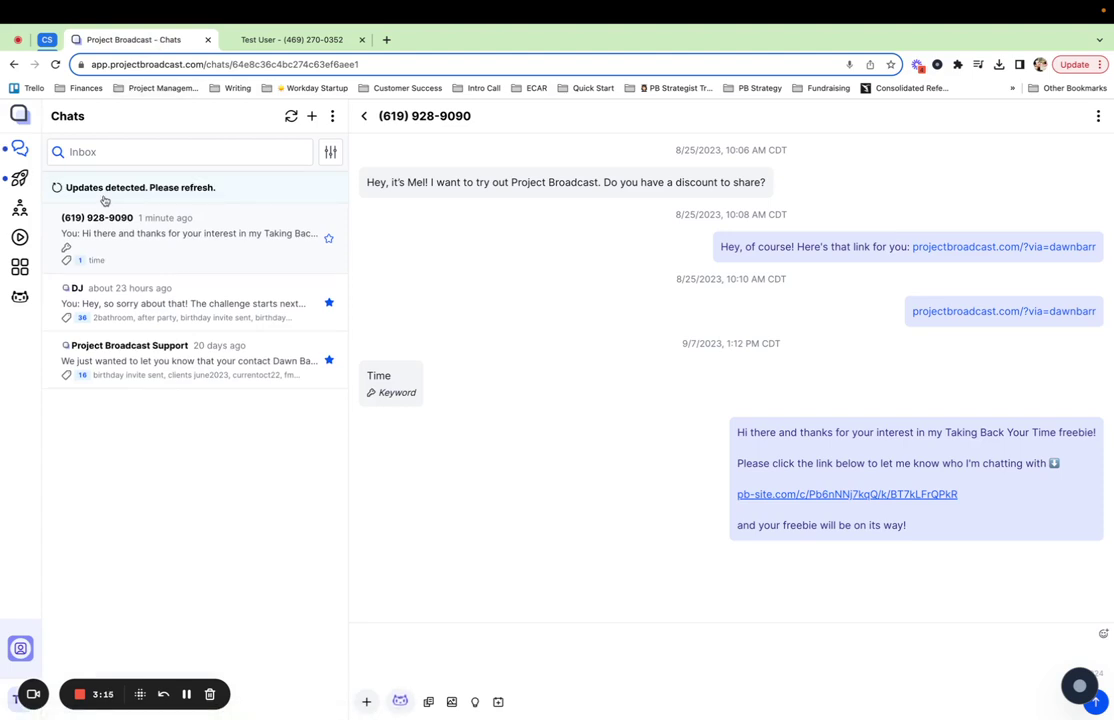
pyautogui.click(290, 117)
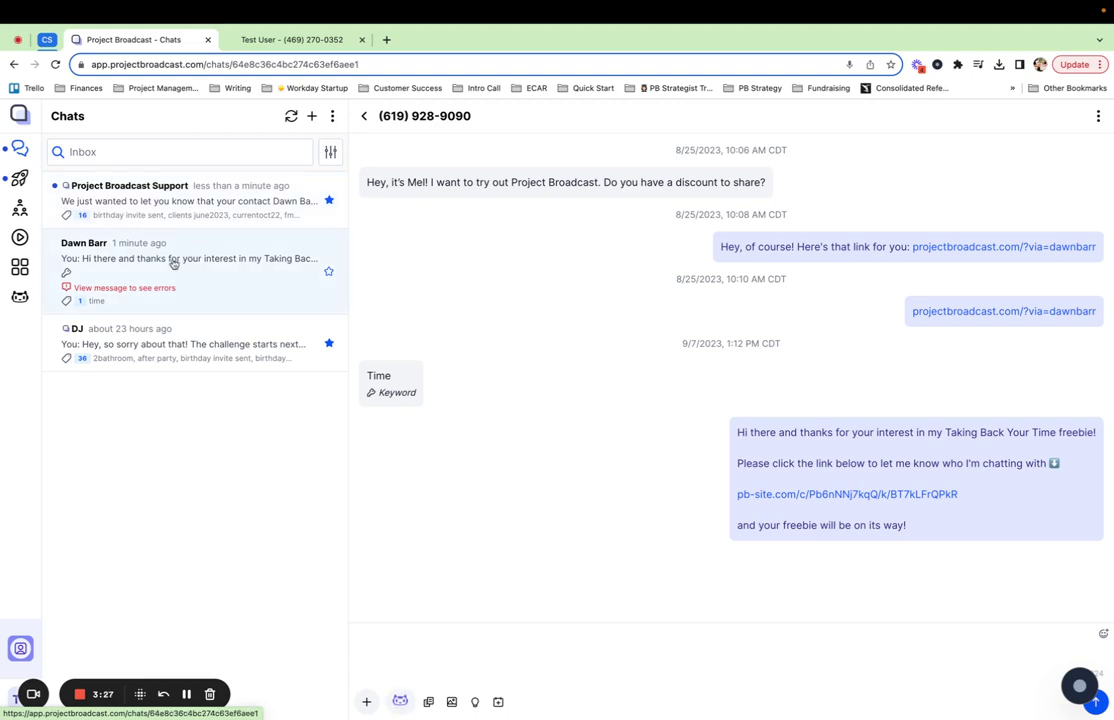
pyautogui.click(90, 265)
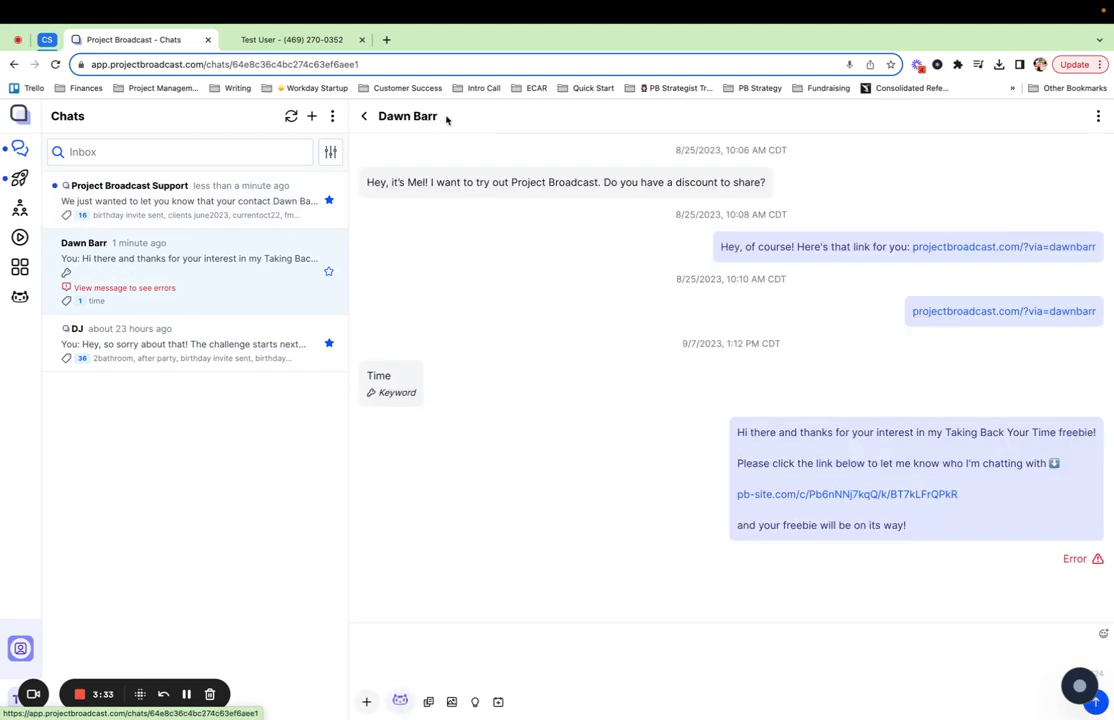
# Open Edit Contact from the chat menu to check the name and February 3rd birthday
pyautogui.click(1099, 117)
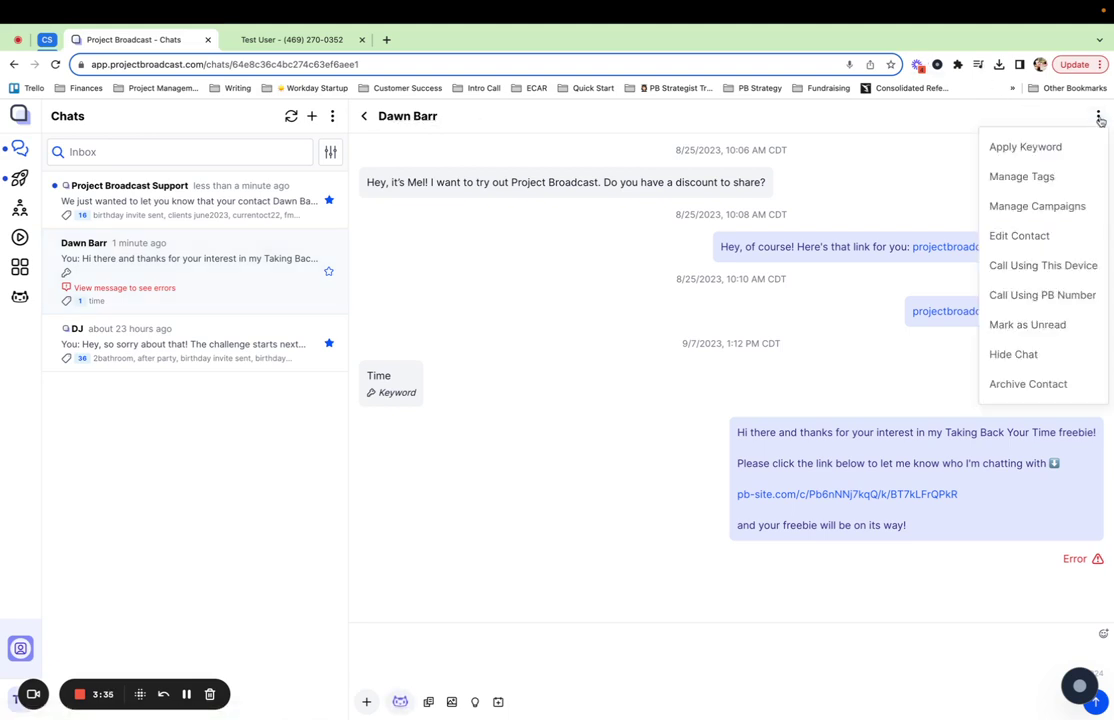
pyautogui.click(1072, 232)
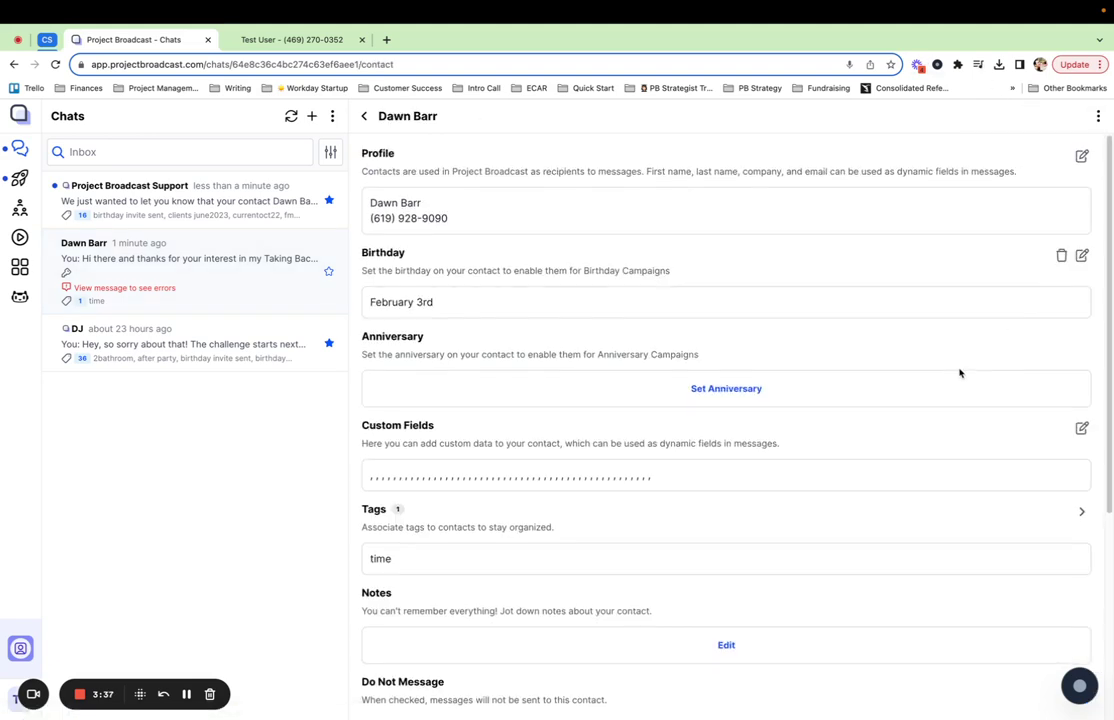
pyautogui.scroll(-1, 959, 373)
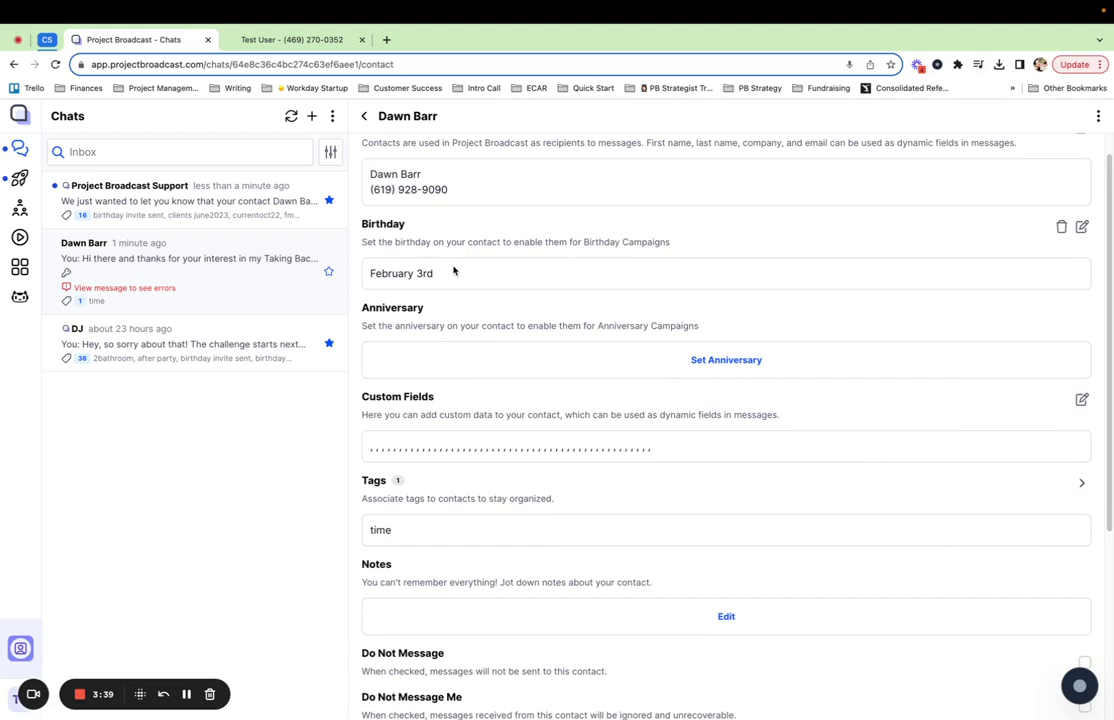